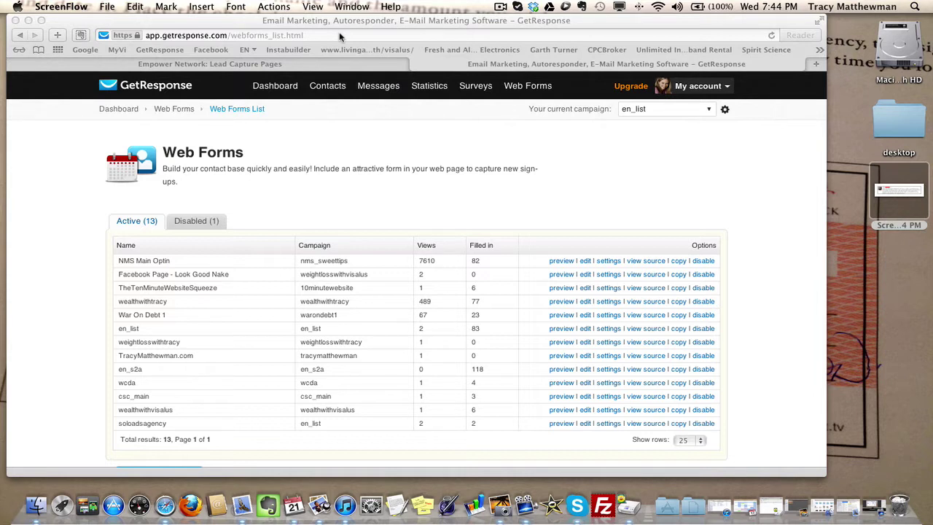
Glance at Empower's capture pages, reload the GetResponse Web Forms list, and start a new web form.
click(325, 59)
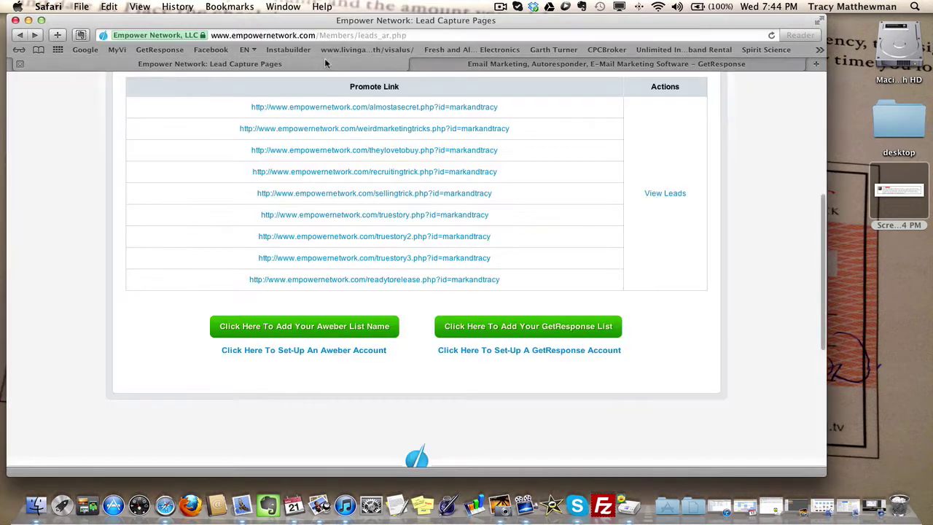
click(468, 65)
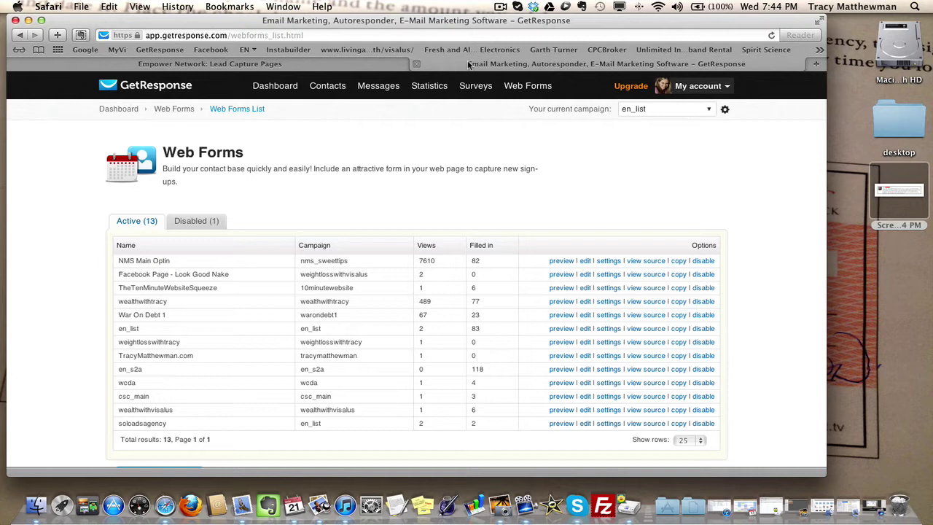
mouse_move(529, 89)
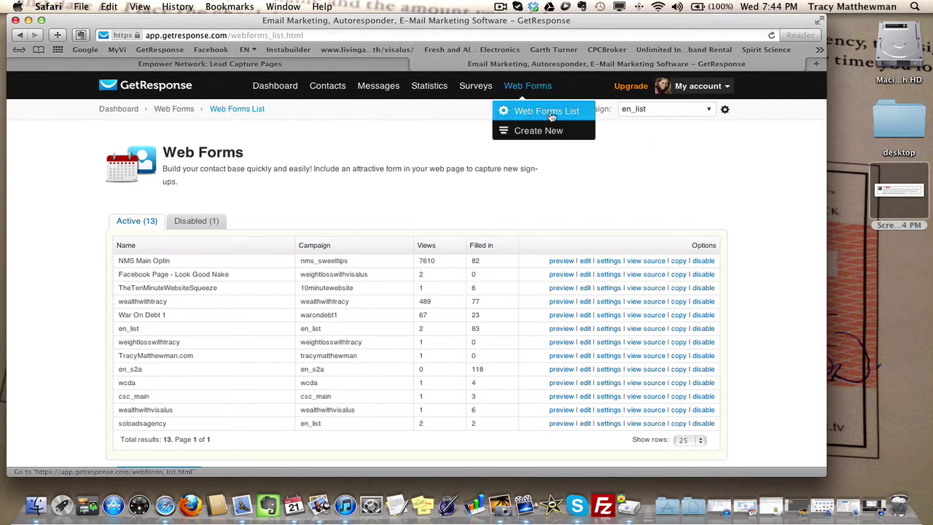
click(532, 114)
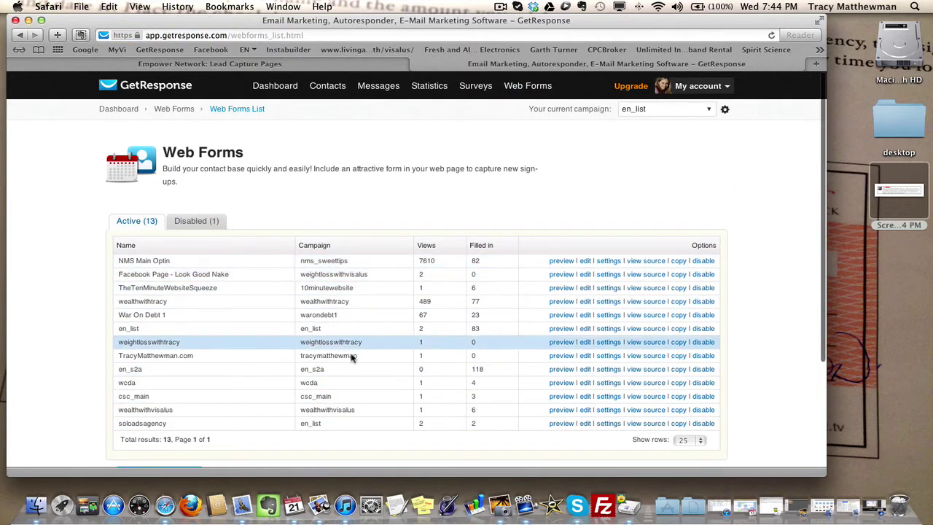
mouse_move(522, 91)
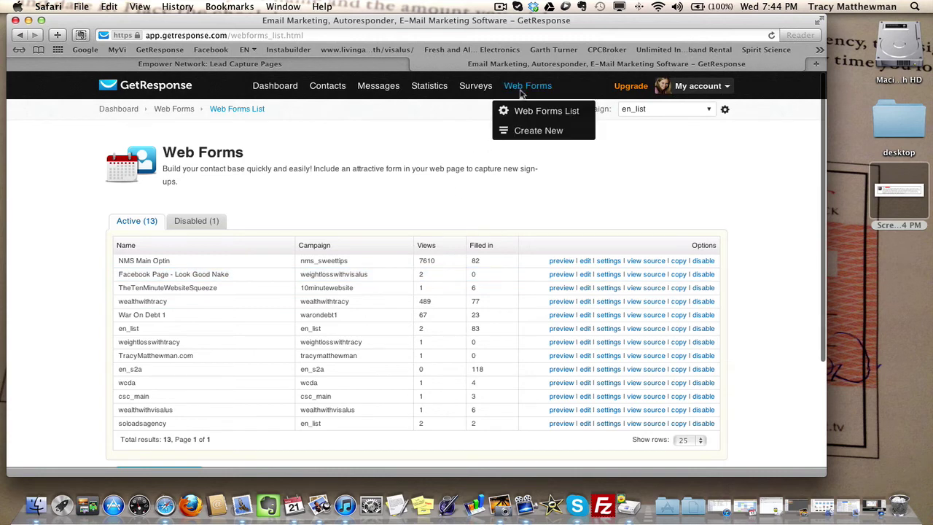
click(529, 133)
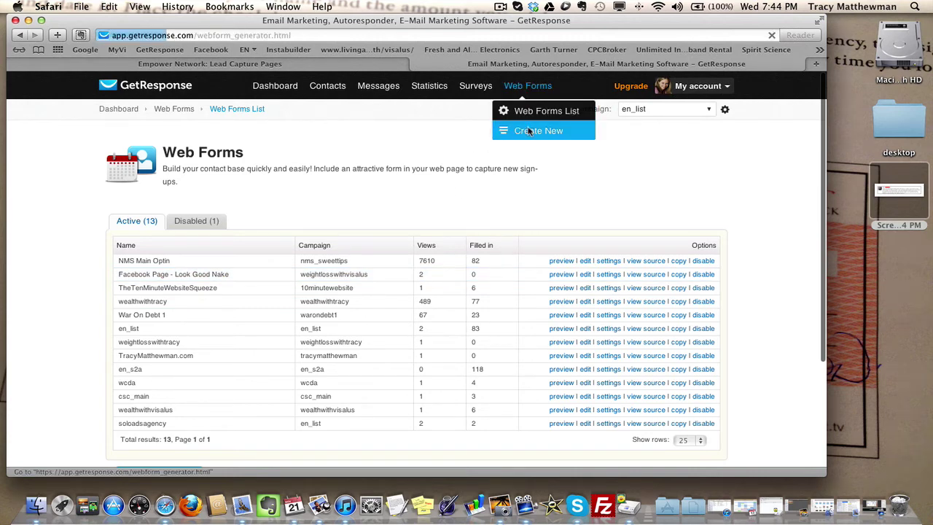
Keep the default Headline/Name/Email form design and advance to the Settings step.
scroll(529, 131, down, 1)
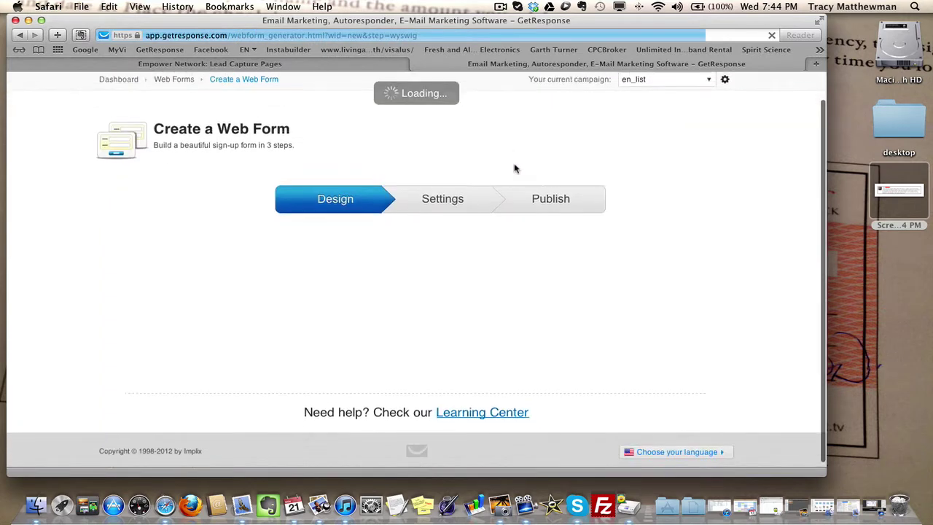
scroll(514, 169, down, 3)
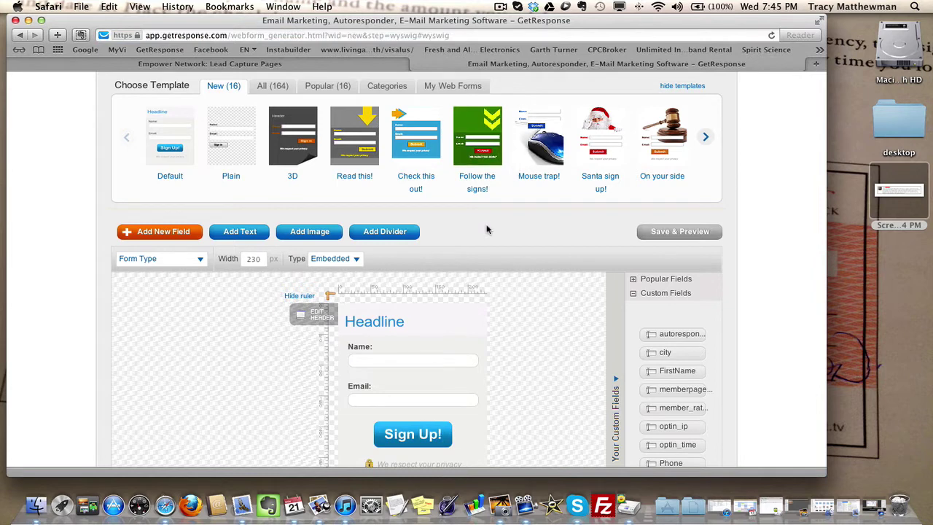
scroll(782, 240, down, 5)
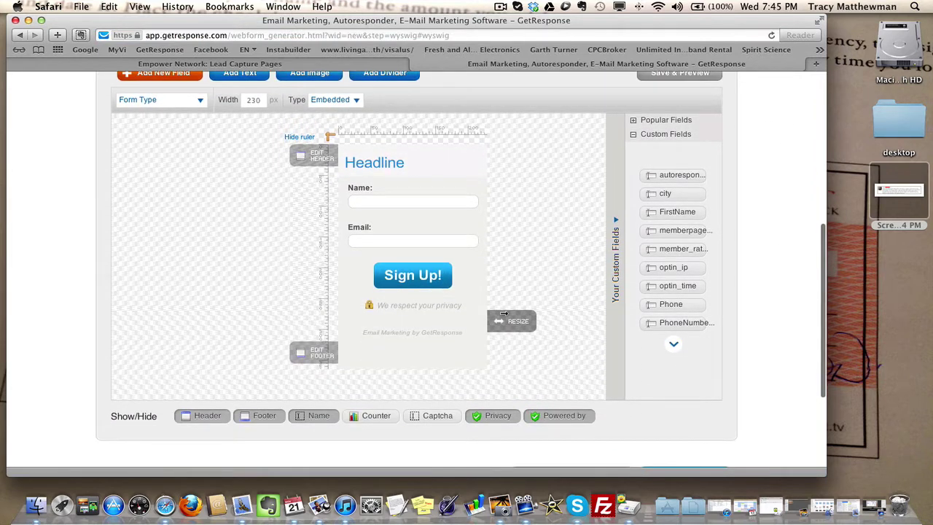
scroll(778, 291, down, 5)
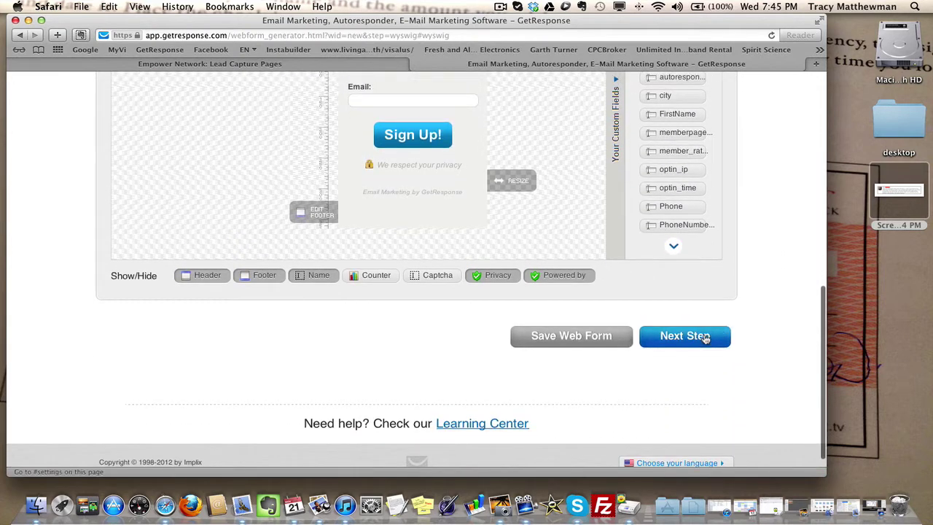
click(705, 337)
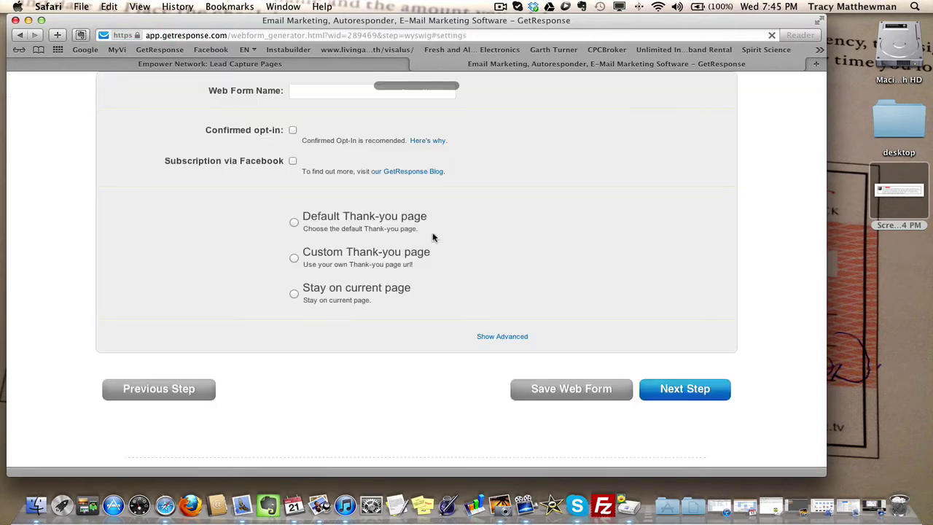
Replace the default name Webform 2012/10/3 with en_main, fixing a typo along the way.
scroll(384, 139, up, 2)
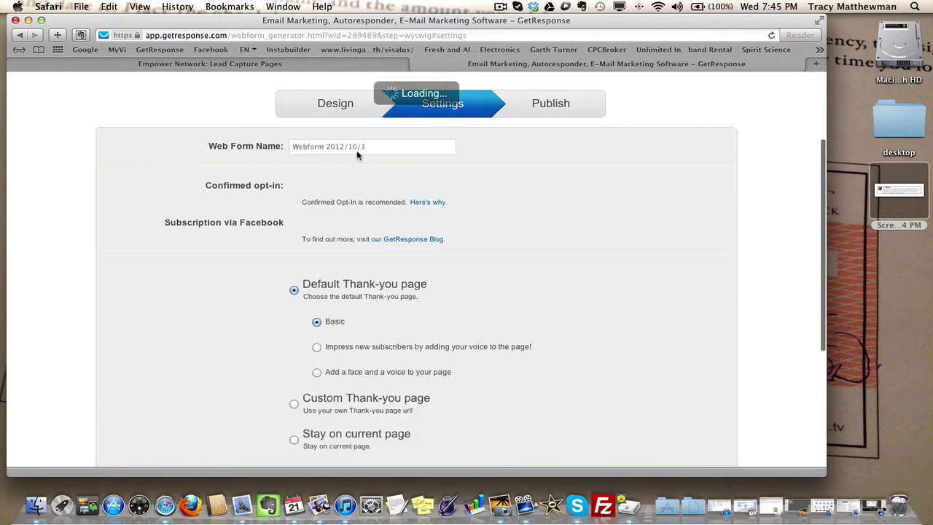
click(353, 147)
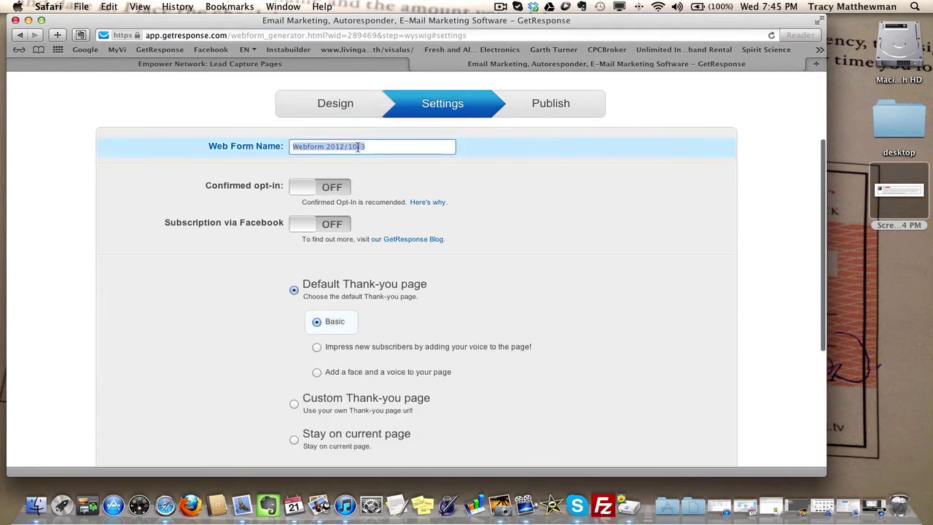
text(en)
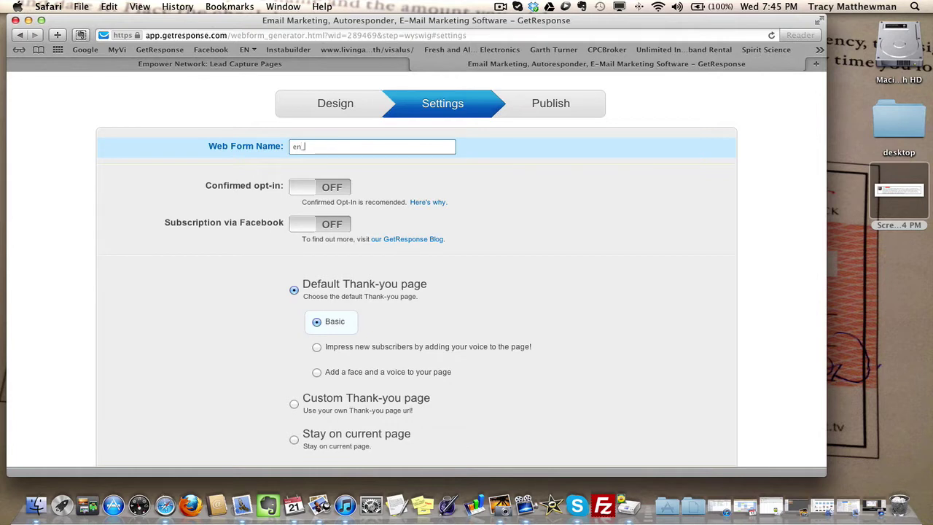
text(_main)
key(BackSpace)
key(BackSpace)
key(BackSpace)
text(main)
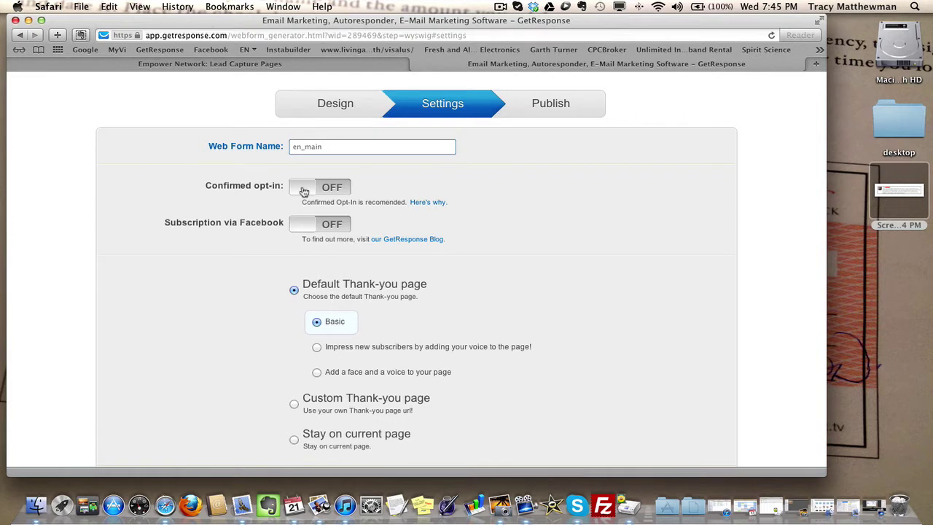
scroll(401, 255, down, 1)
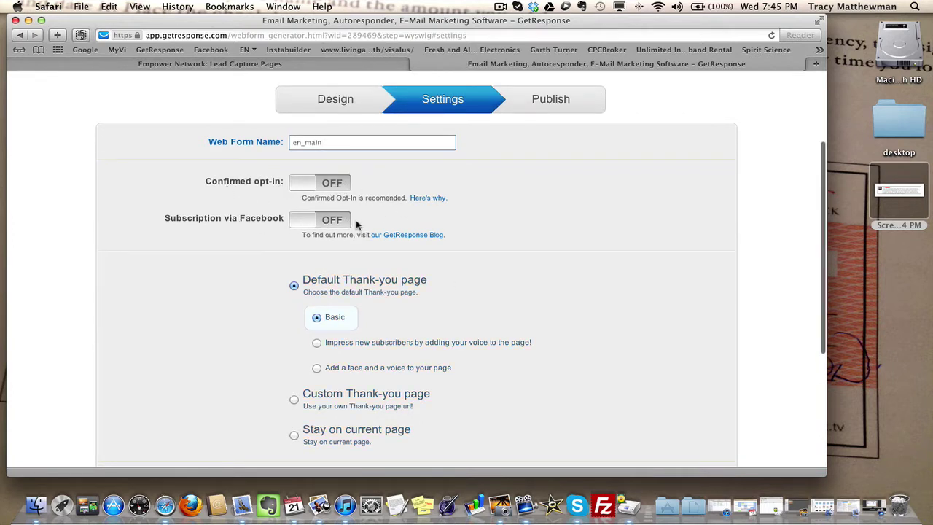
scroll(406, 227, down, 3)
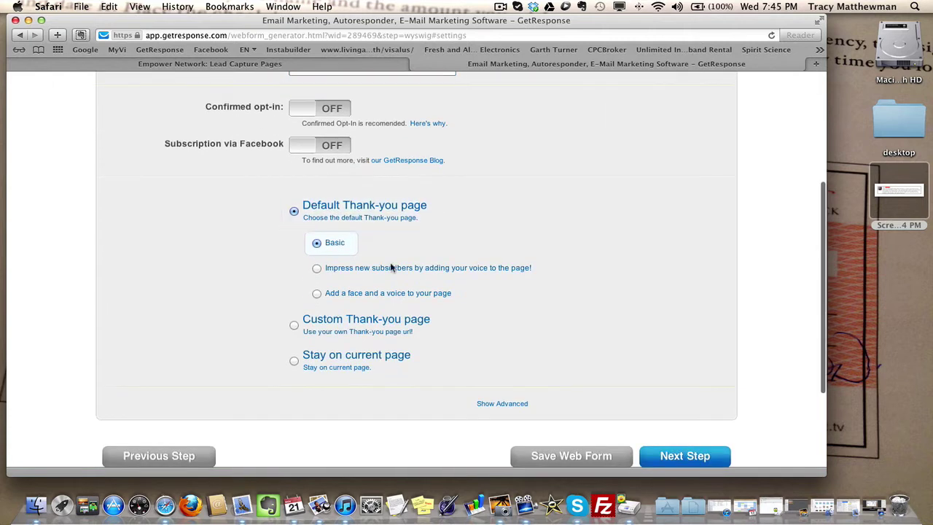
click(293, 327)
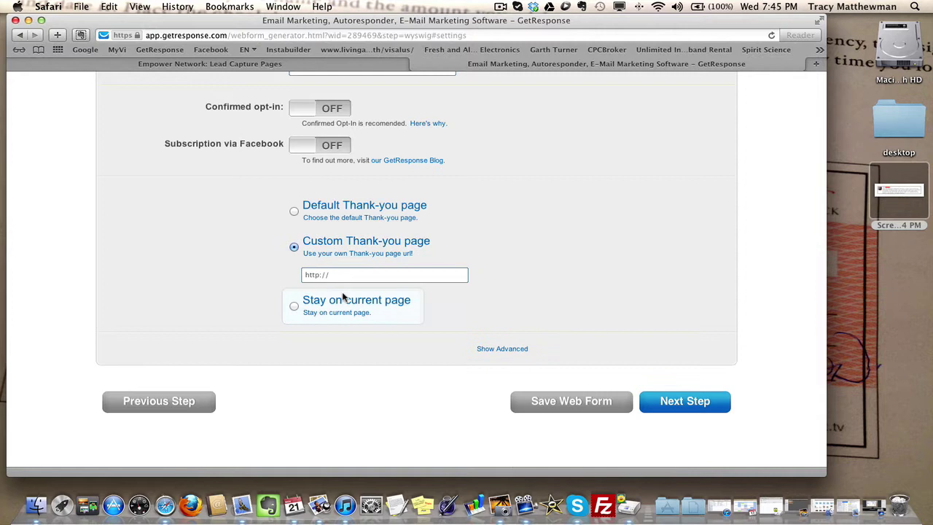
click(353, 274)
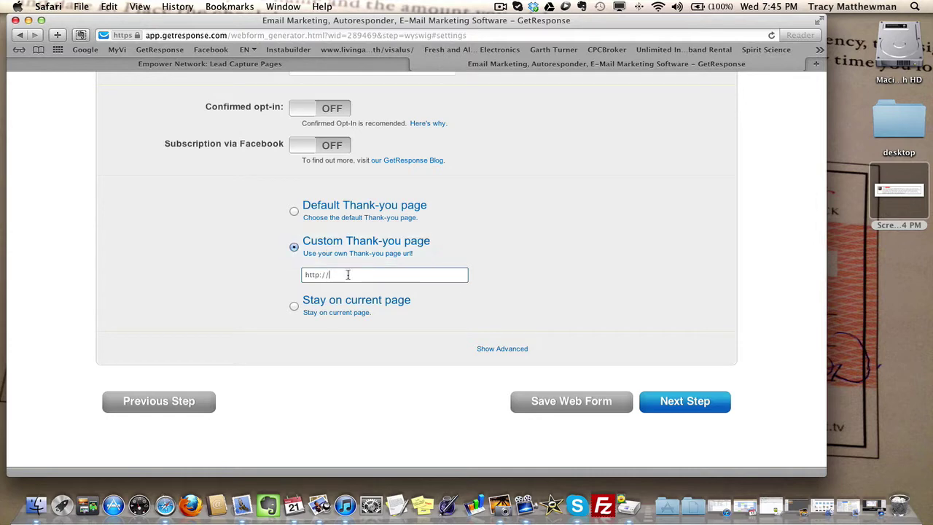
scroll(357, 289, up, 2)
scroll(359, 289, up, 3)
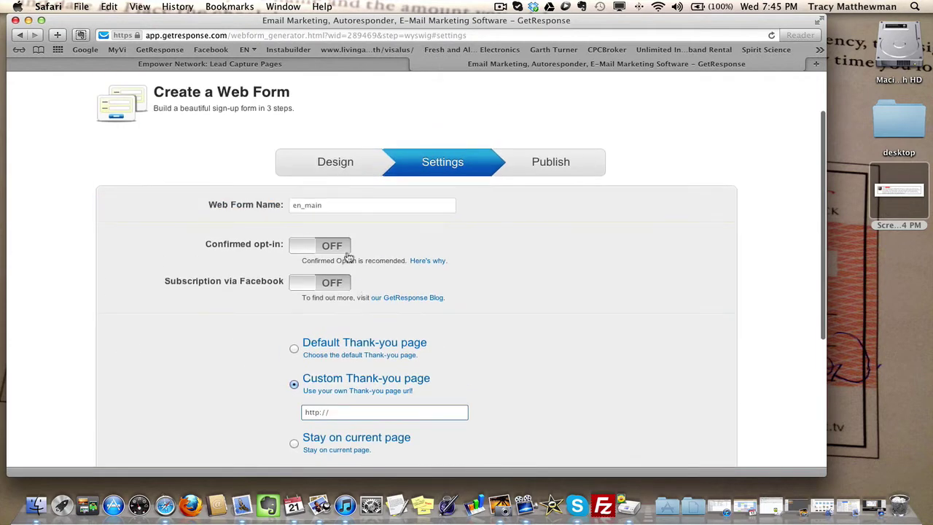
click(343, 205)
scroll(636, 294, down, 3)
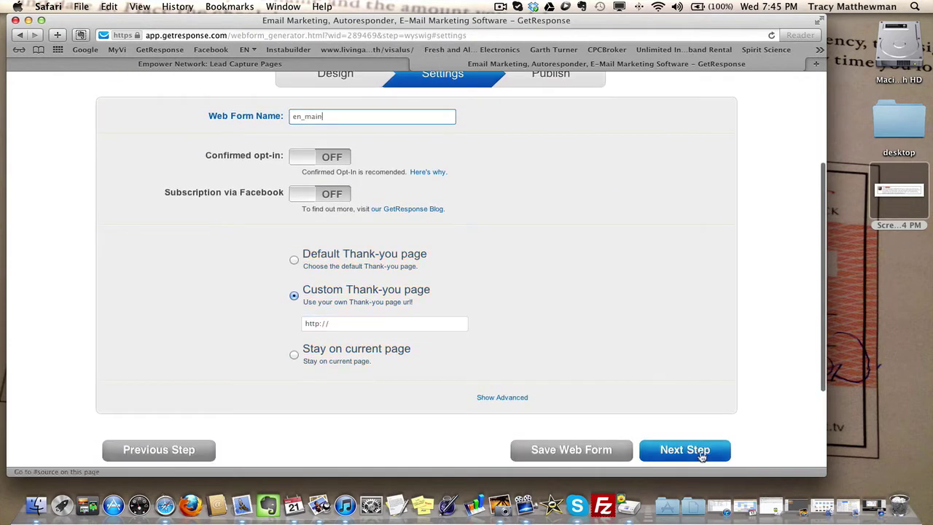
click(700, 451)
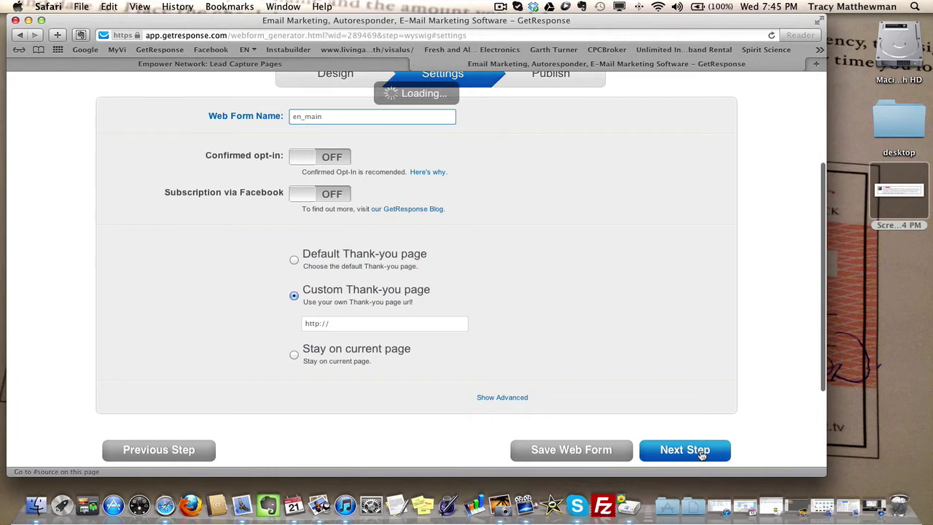
Return to the Web Forms list, which now shows 14 active forms including en_main.
scroll(612, 312, up, 1)
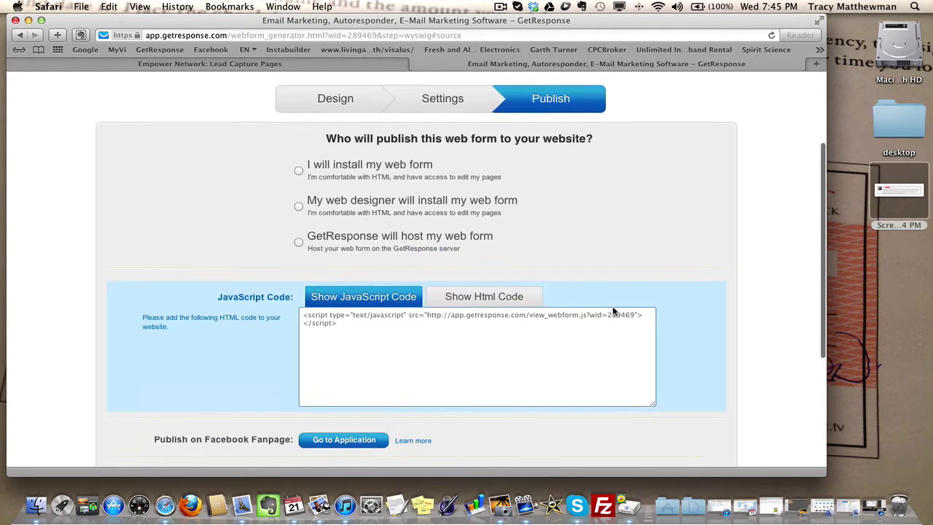
scroll(613, 312, up, 5)
mouse_move(528, 85)
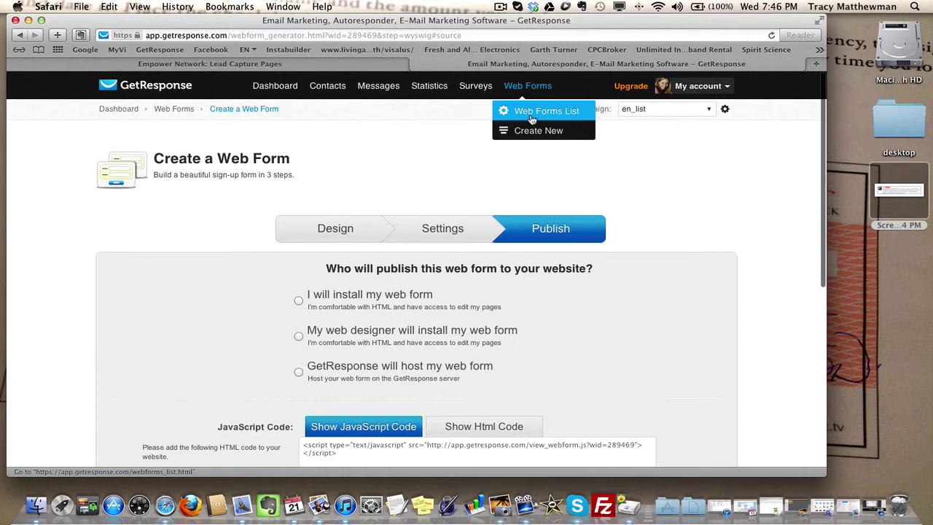
click(538, 112)
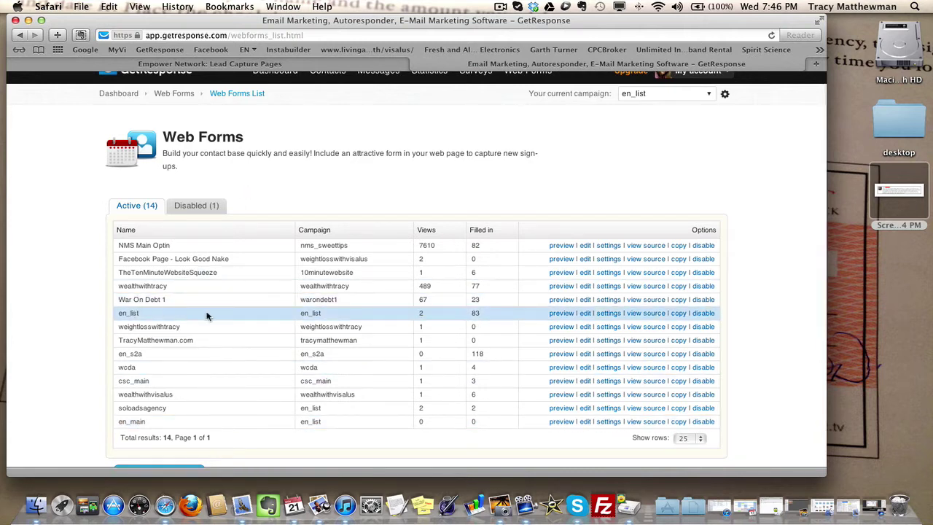
Open the existing en_list web form for editing.
double_click(130, 314)
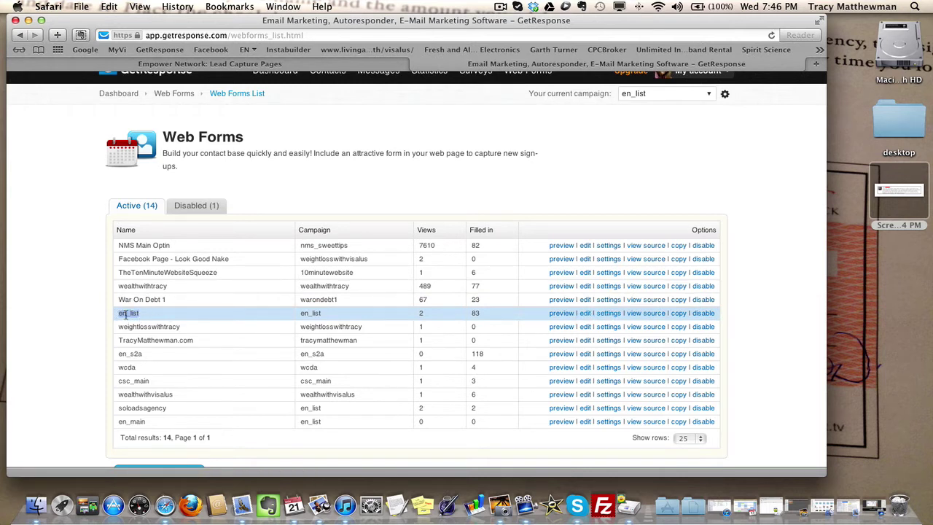
click(585, 314)
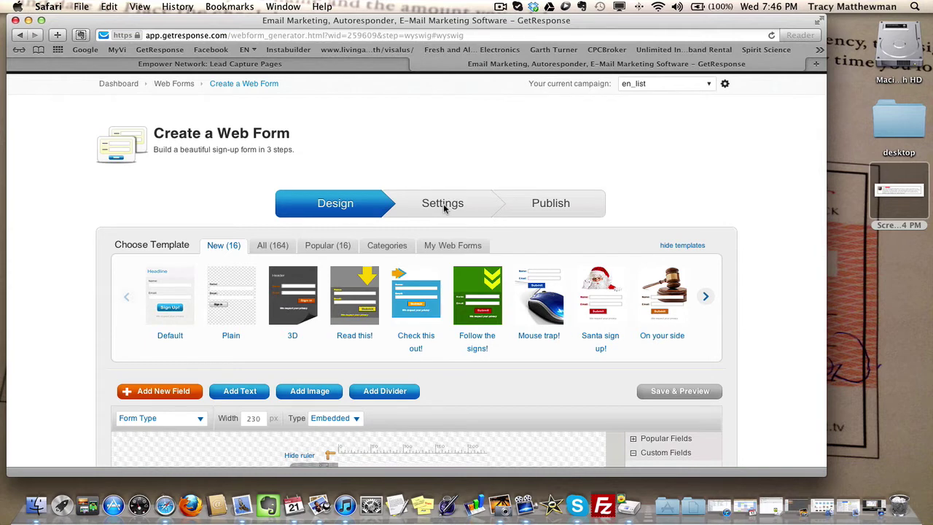
On en_list's Settings step, complete the affiliate id at the end of the commissionloophole.php thank-you URL.
click(446, 209)
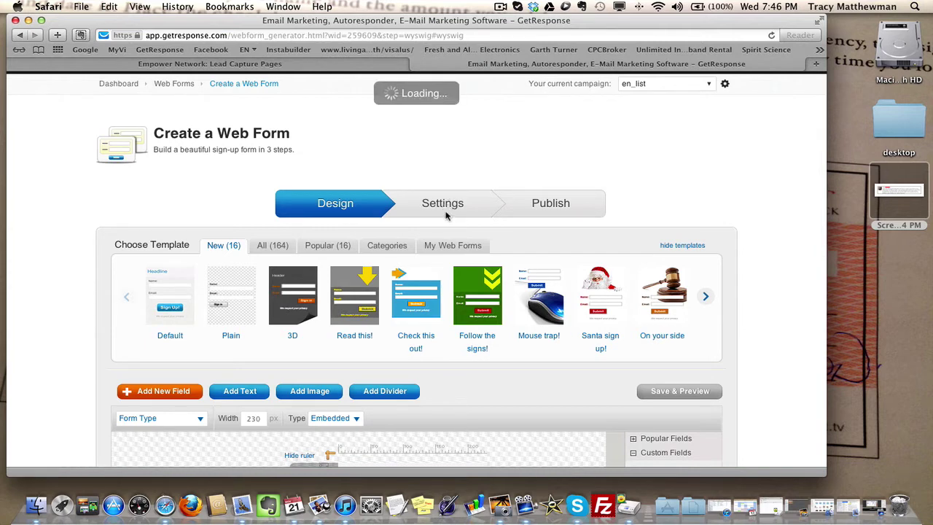
scroll(438, 215, down, 5)
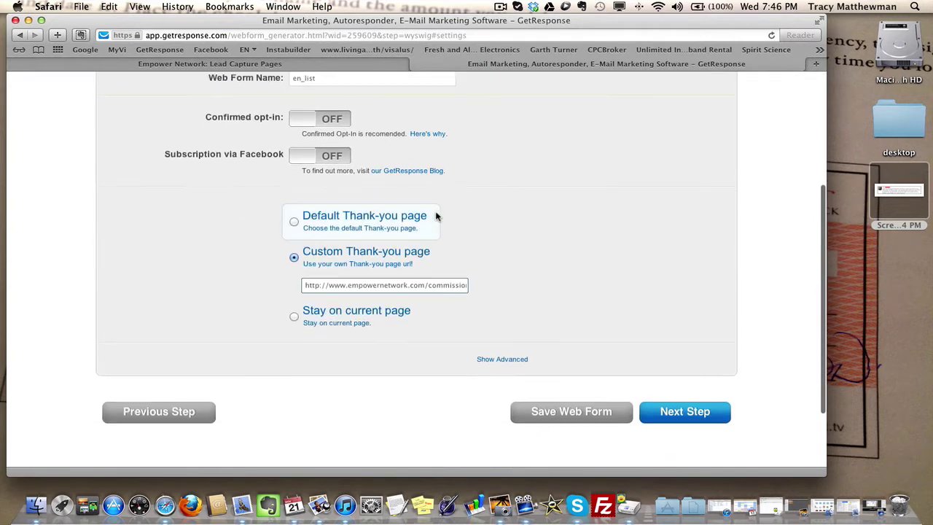
triple_click(409, 285)
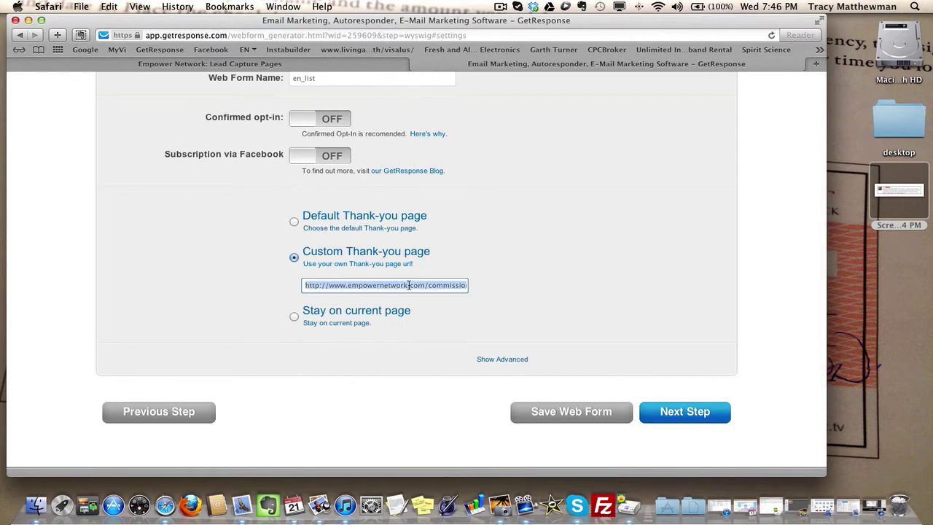
click(407, 285)
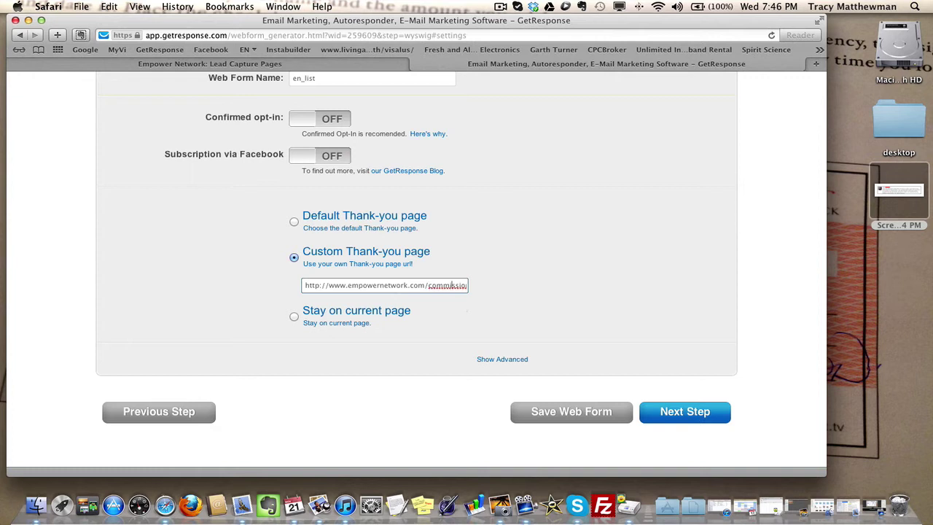
key(super+Right)
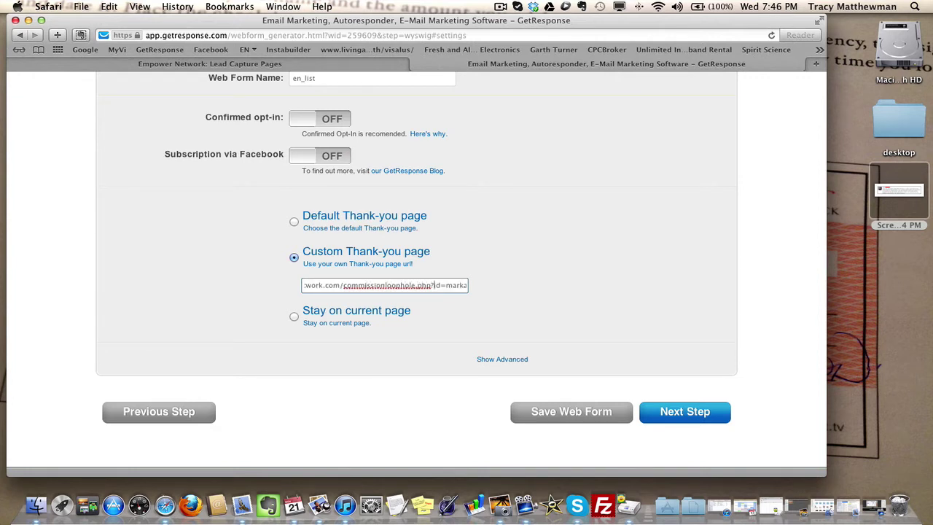
text(ndtracy)
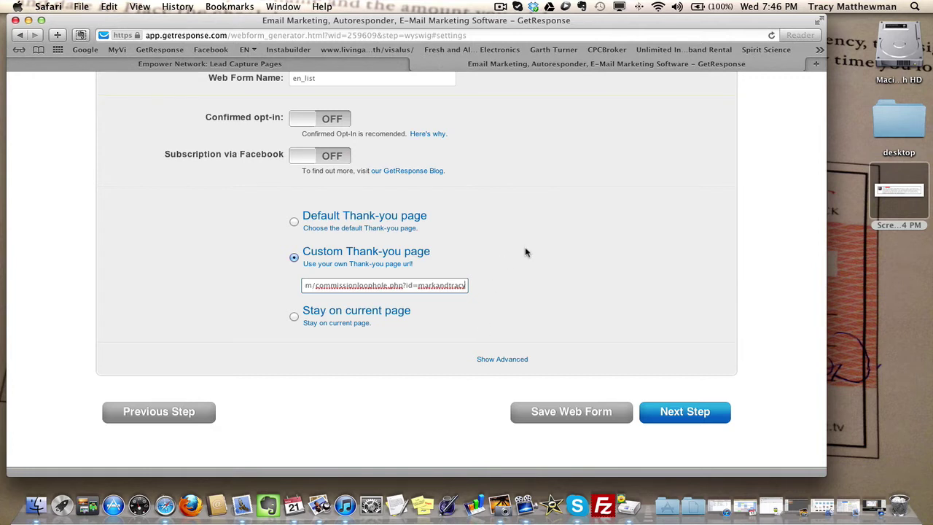
double_click(325, 285)
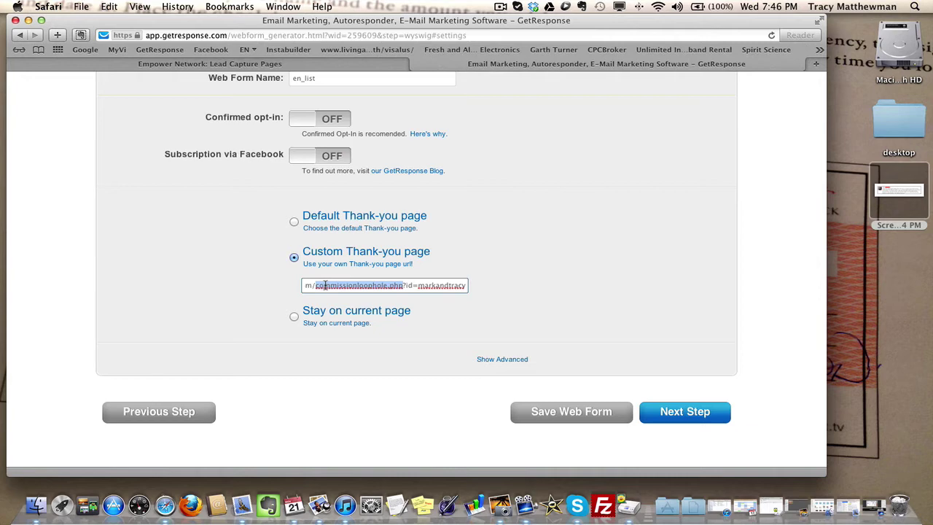
scroll(617, 250, up, 5)
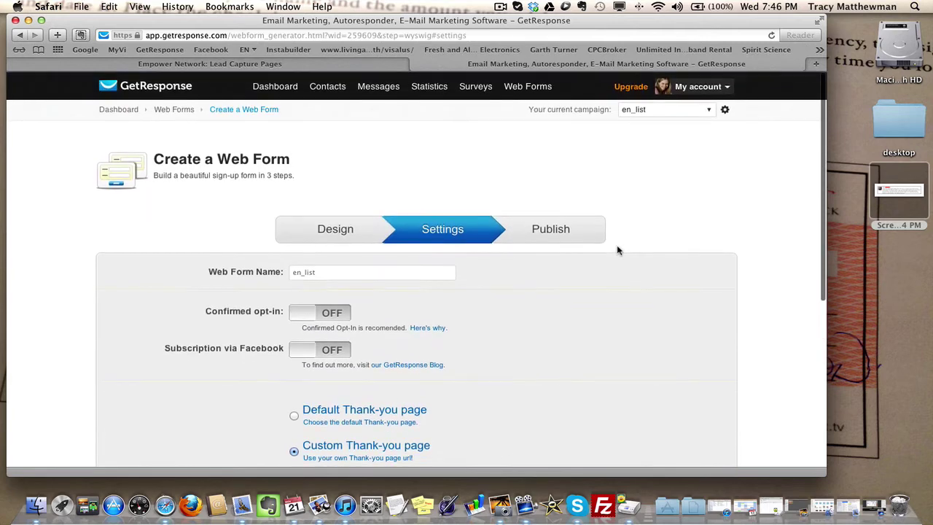
scroll(634, 200, down, 3)
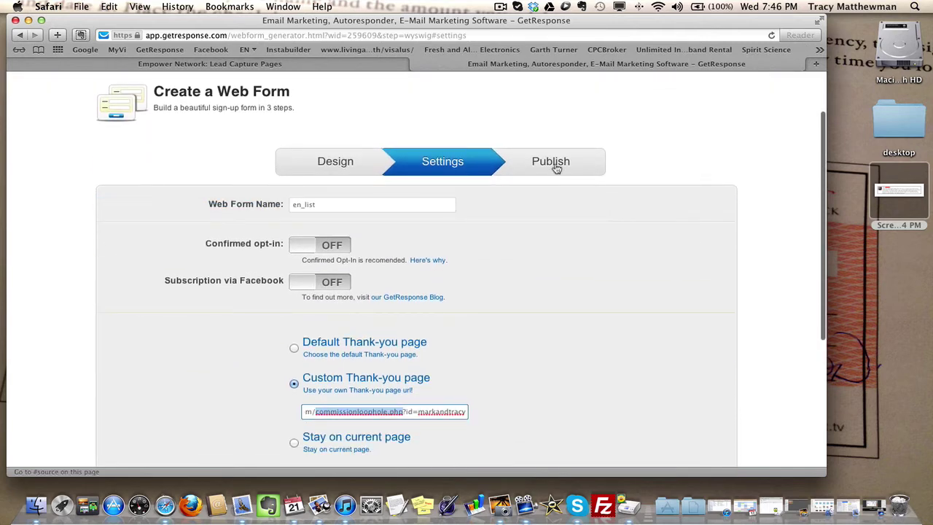
scroll(617, 162, down, 2)
scroll(615, 163, down, 1)
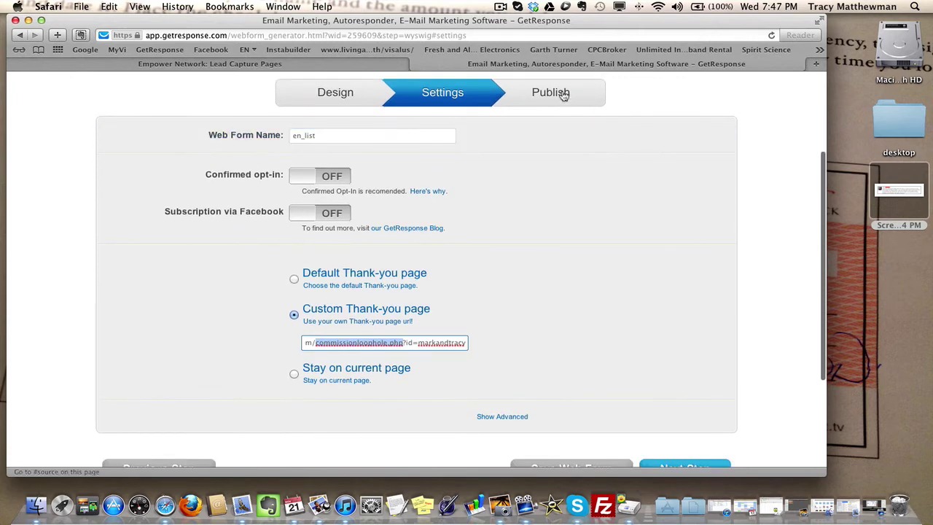
Copy form ID 259609 from the en_list form's Publish-step embed code.
click(564, 94)
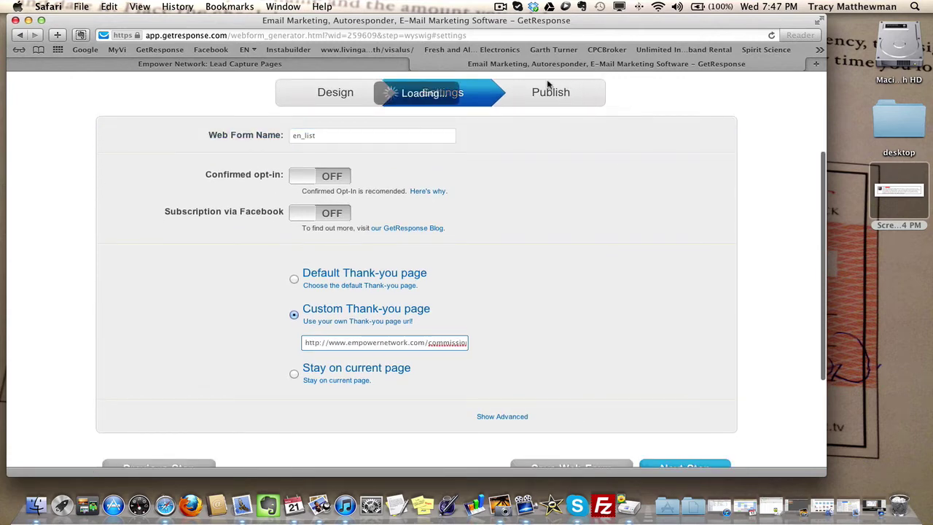
scroll(621, 202, down, 4)
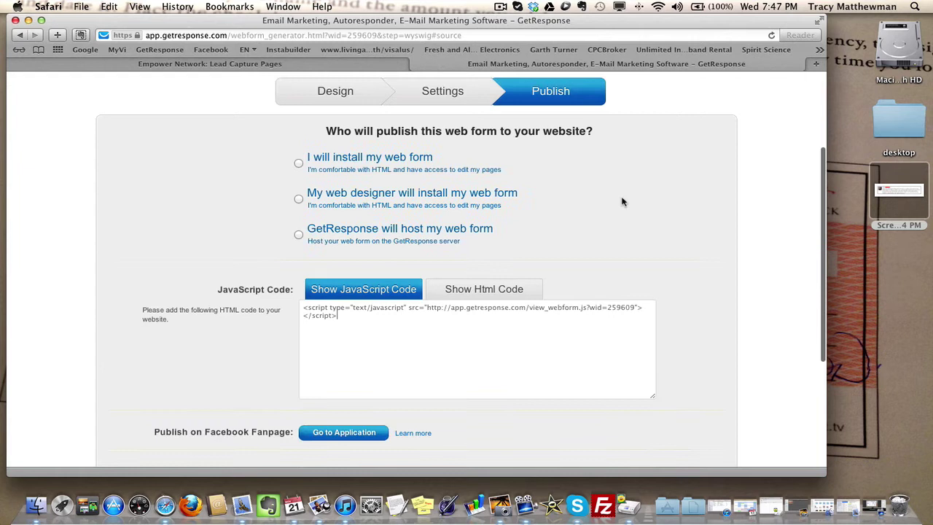
click(468, 340)
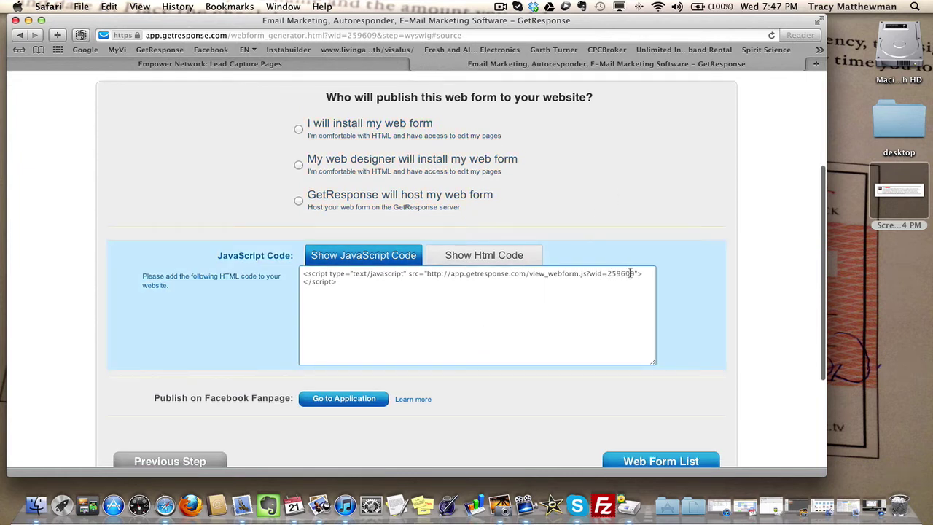
drag(633, 274, 609, 274)
right_click(623, 273)
click(641, 315)
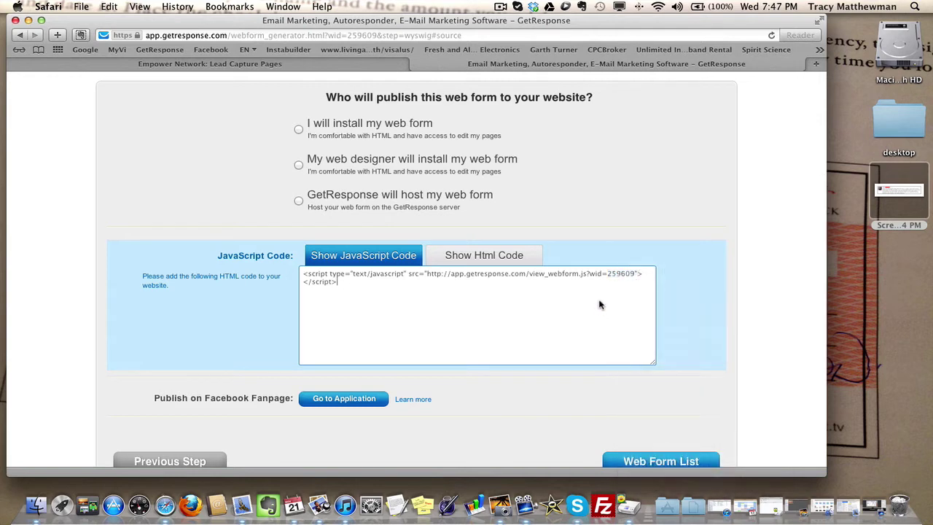
scroll(602, 287, up, 10)
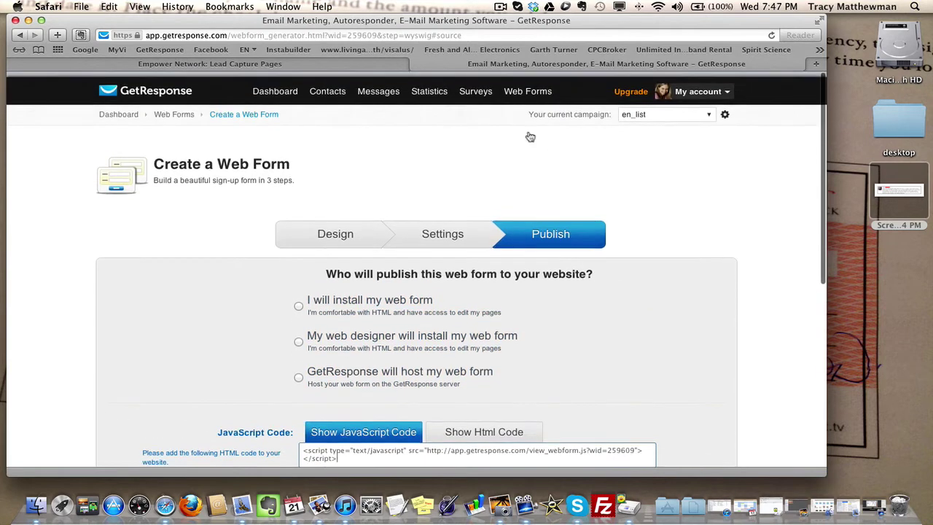
In Empower Network's Lead Capture Pages, open the page for adding a GetResponse list.
click(313, 64)
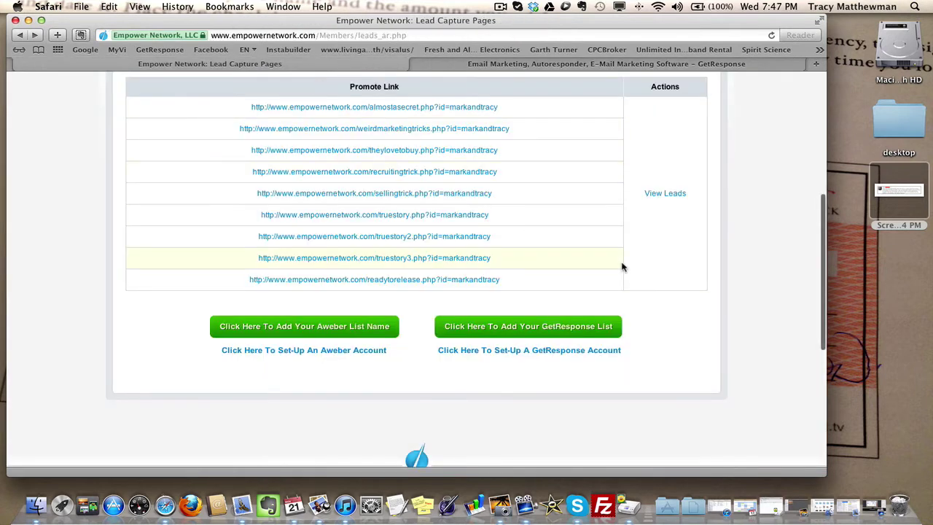
scroll(621, 264, up, 5)
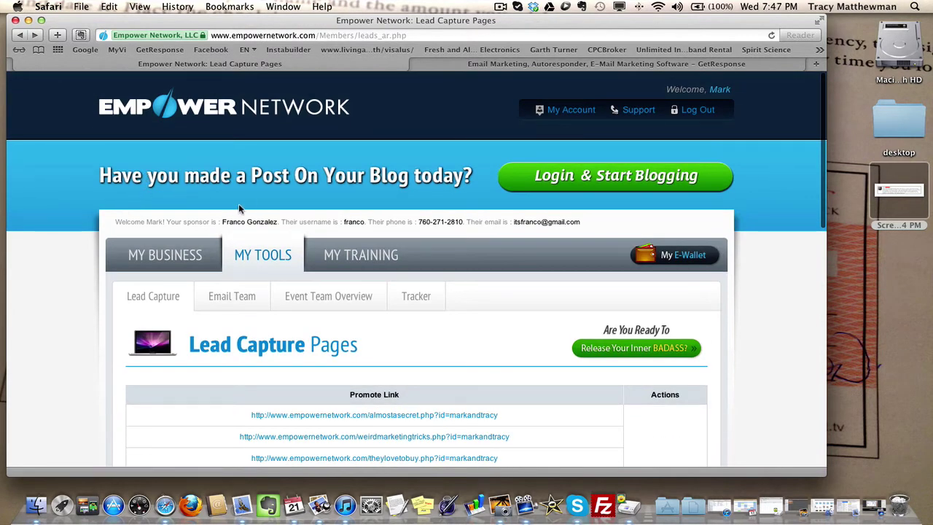
scroll(306, 153, down, 3)
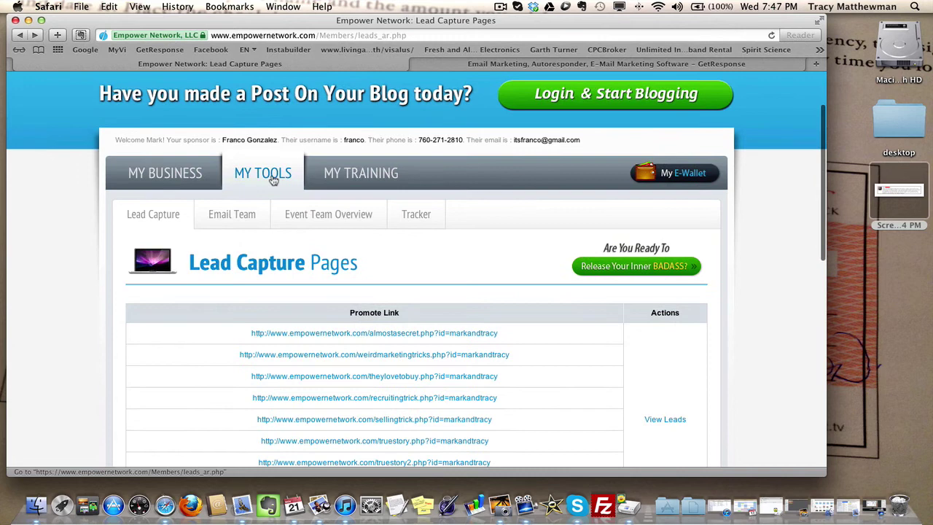
scroll(276, 175, down, 1)
scroll(219, 180, down, 1)
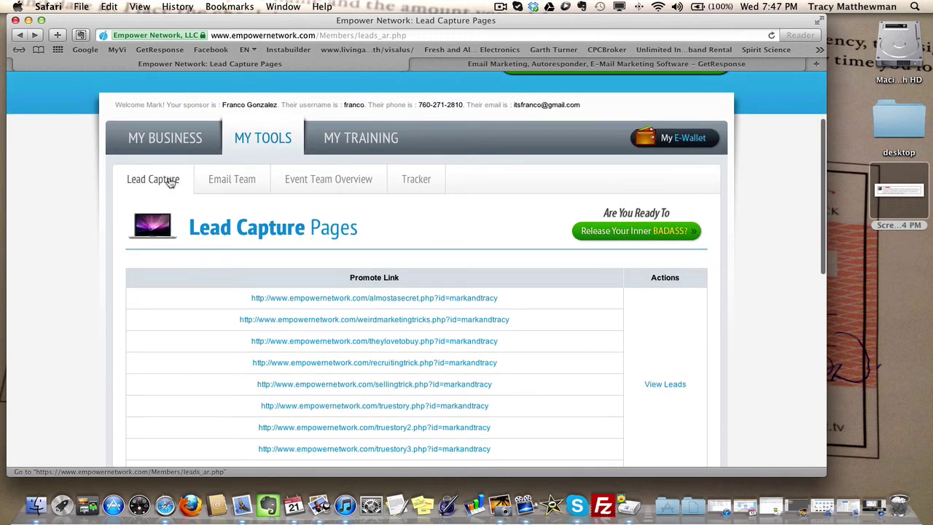
scroll(171, 182, down, 2)
scroll(168, 181, down, 3)
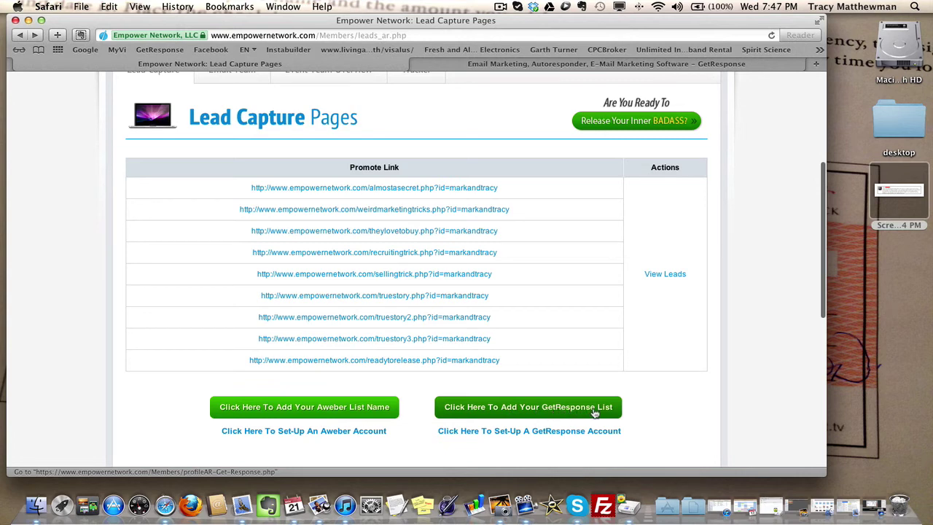
click(564, 412)
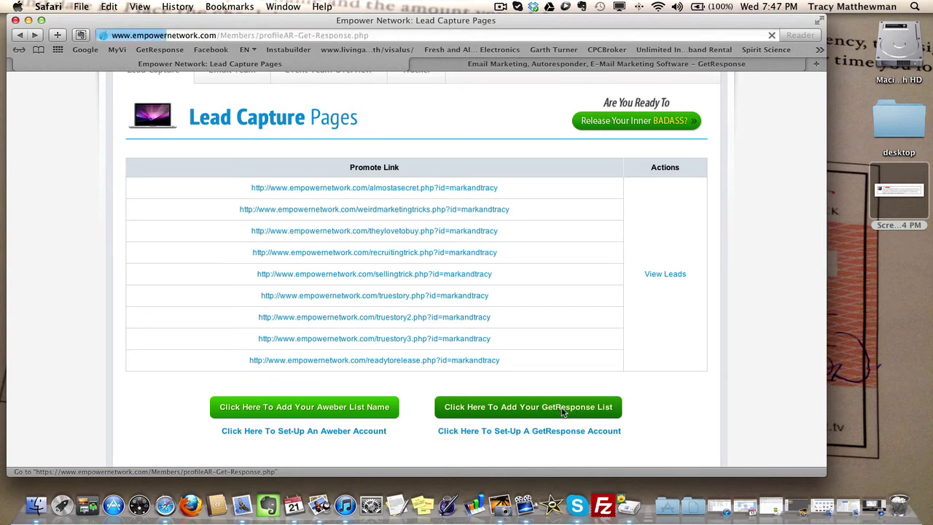
Check that the Web Form ID field holds 259609.
scroll(460, 300, down, 5)
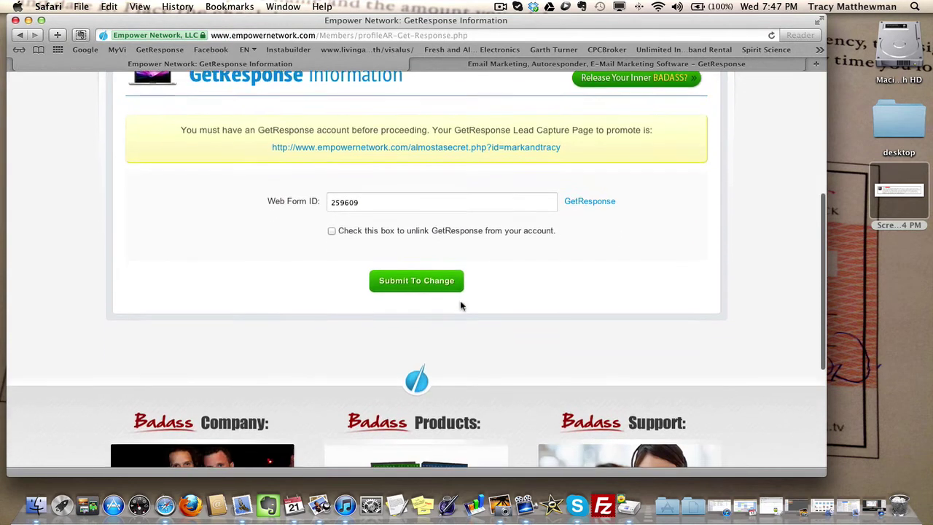
scroll(460, 306, down, 1)
double_click(357, 192)
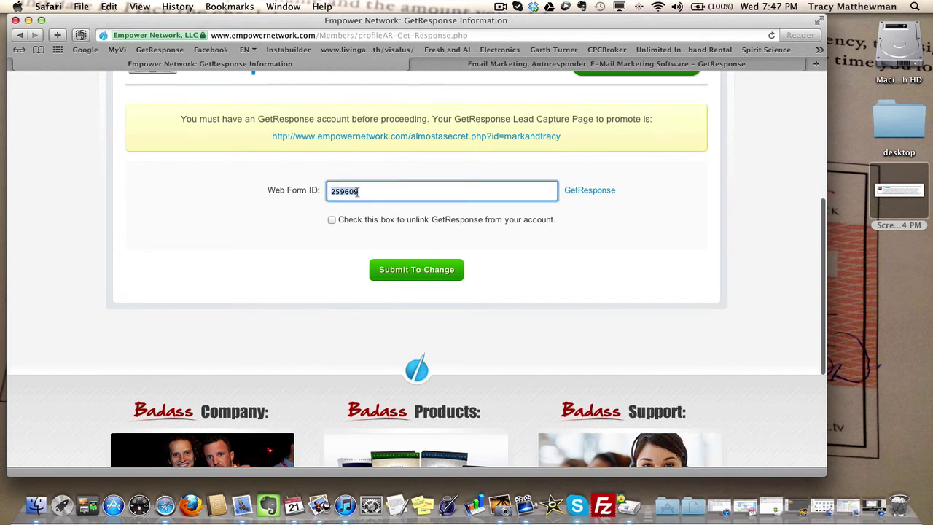
click(376, 192)
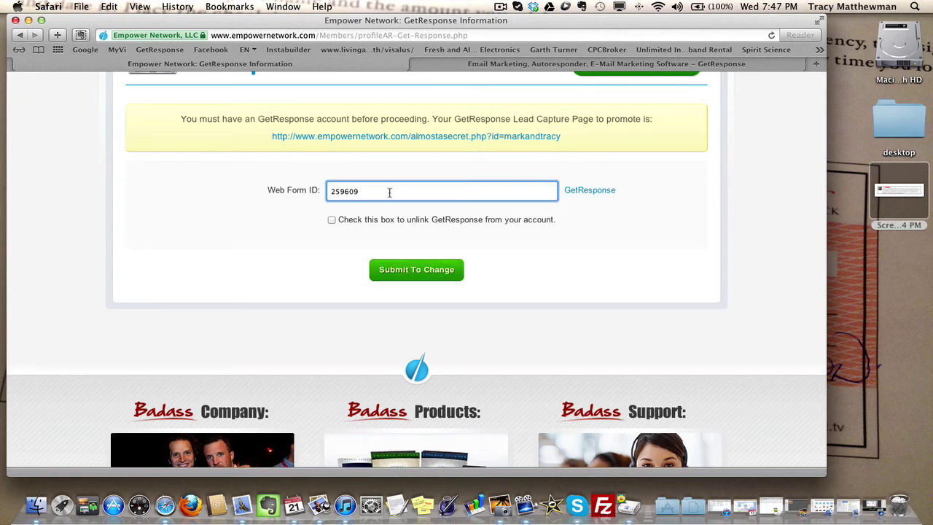
Copy the almostasecret capture-page link and return to the GetResponse tab.
scroll(389, 192, up, 3)
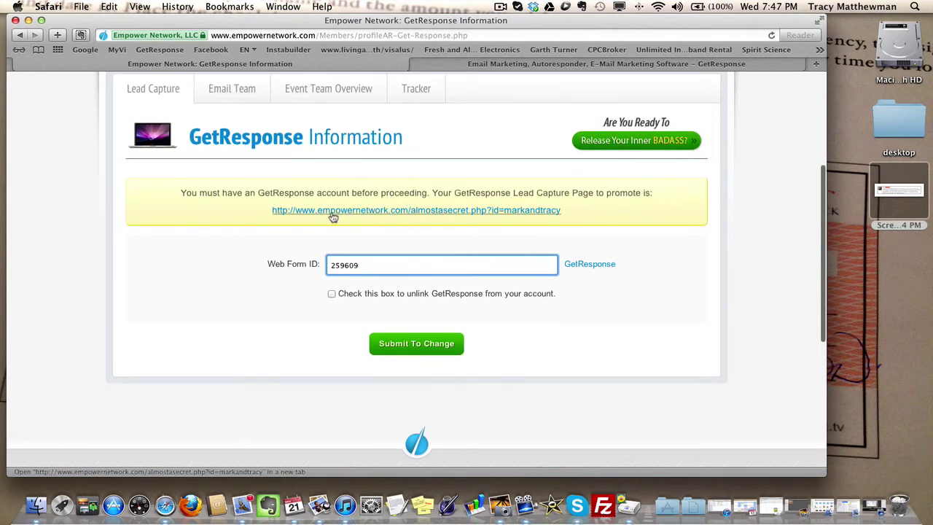
drag(270, 211, 557, 214)
right_click(557, 215)
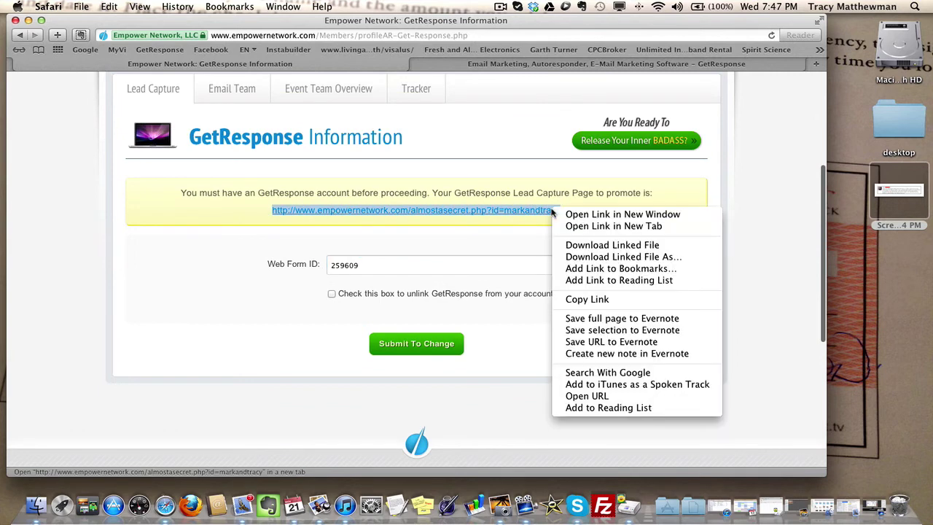
click(586, 299)
click(556, 64)
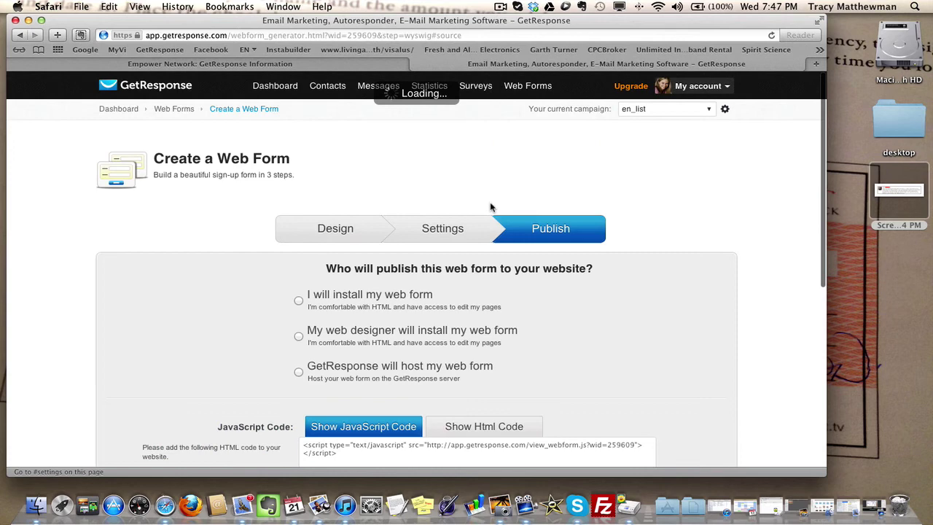
Replace the Custom Thank-you page URL with the copied Empower capture-page link.
scroll(490, 208, down, 2)
scroll(490, 208, down, 2)
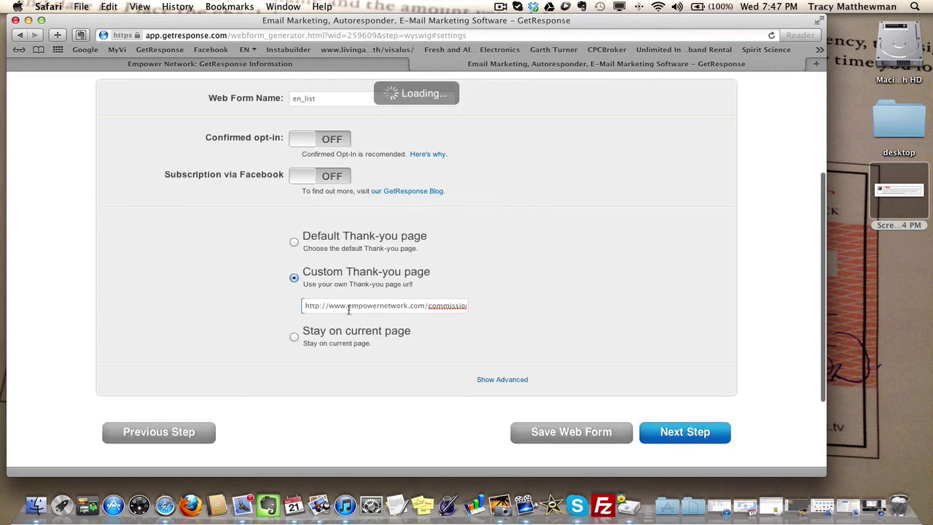
triple_click(347, 306)
key(super+v)
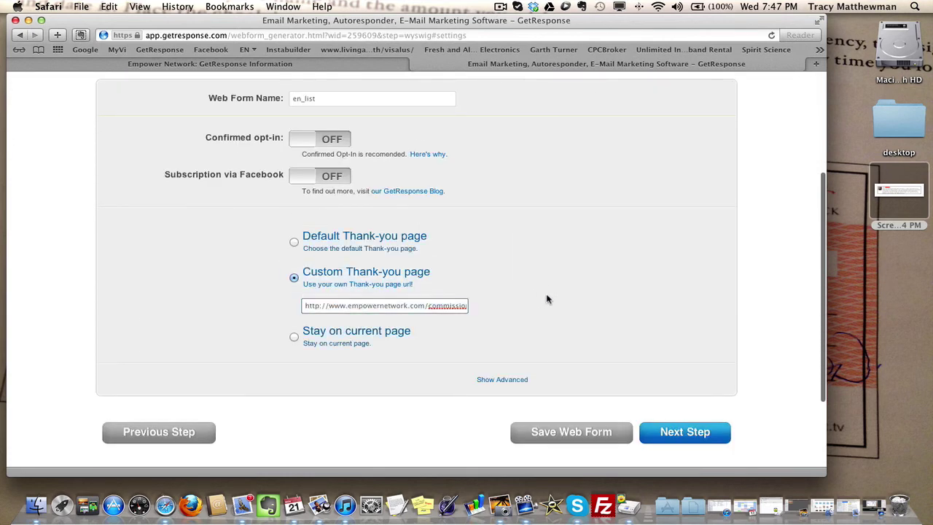
Check the link in the Empower Network tab and return to the web form's Settings step.
click(306, 66)
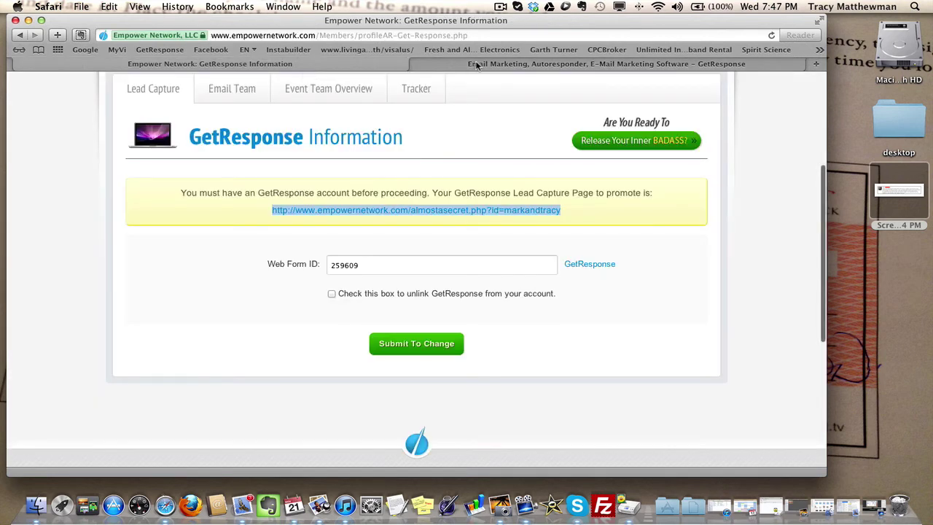
click(477, 65)
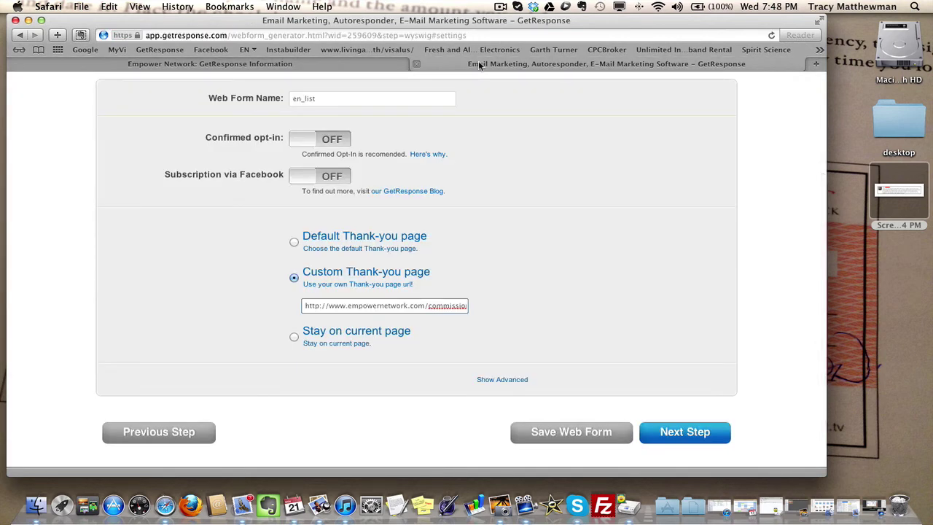
scroll(511, 122, up, 5)
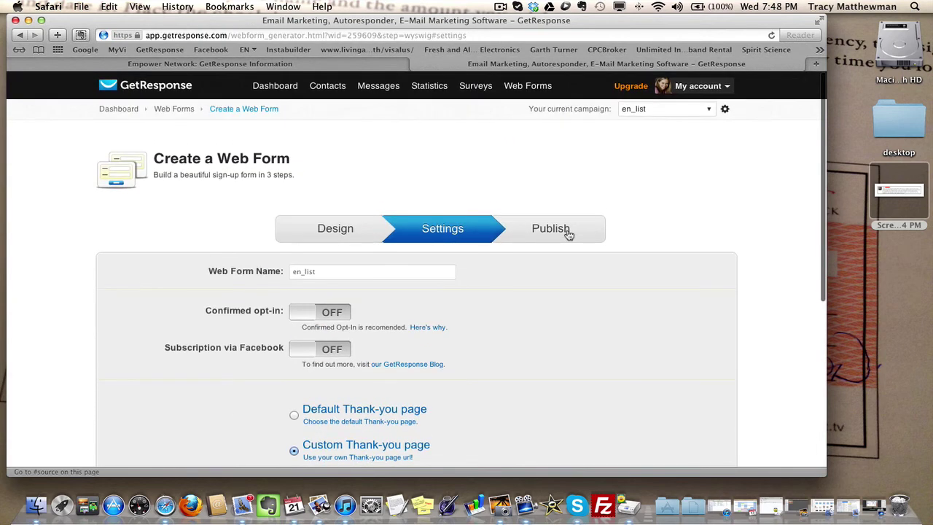
click(567, 234)
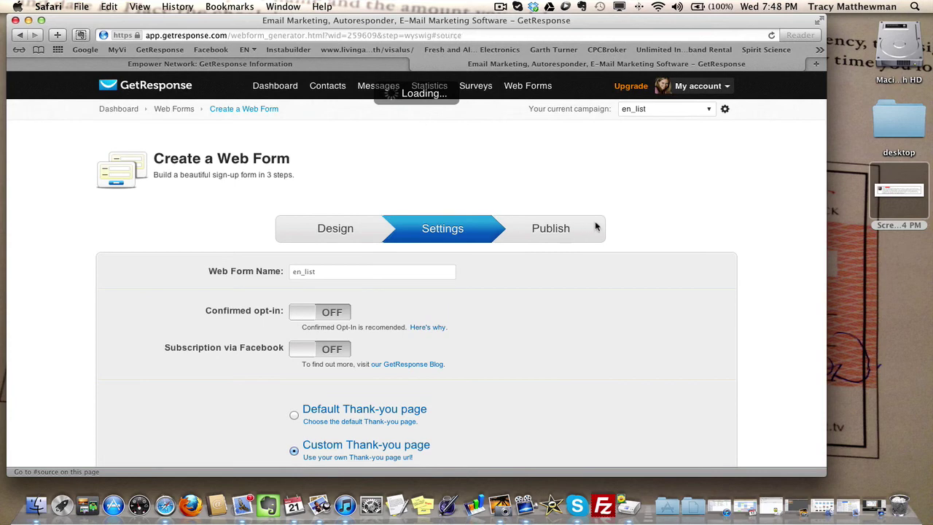
scroll(548, 350, down, 5)
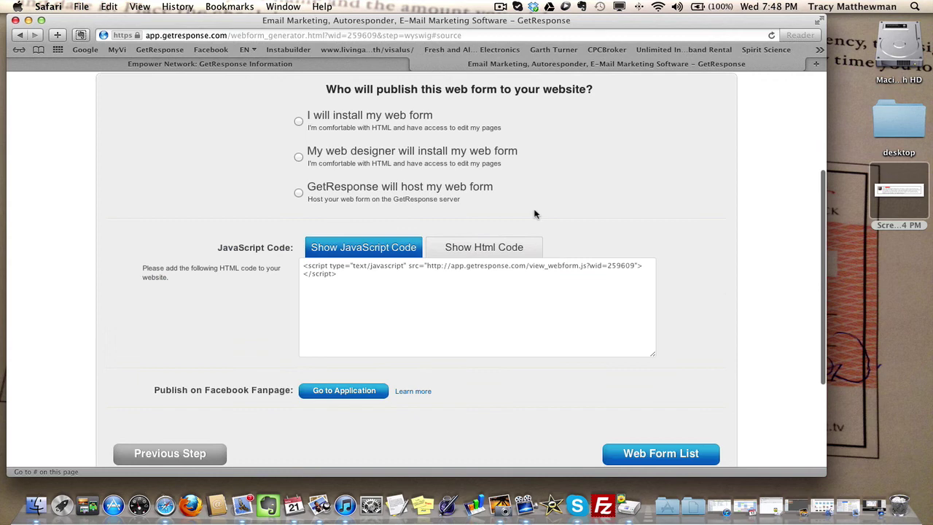
scroll(533, 212, up, 5)
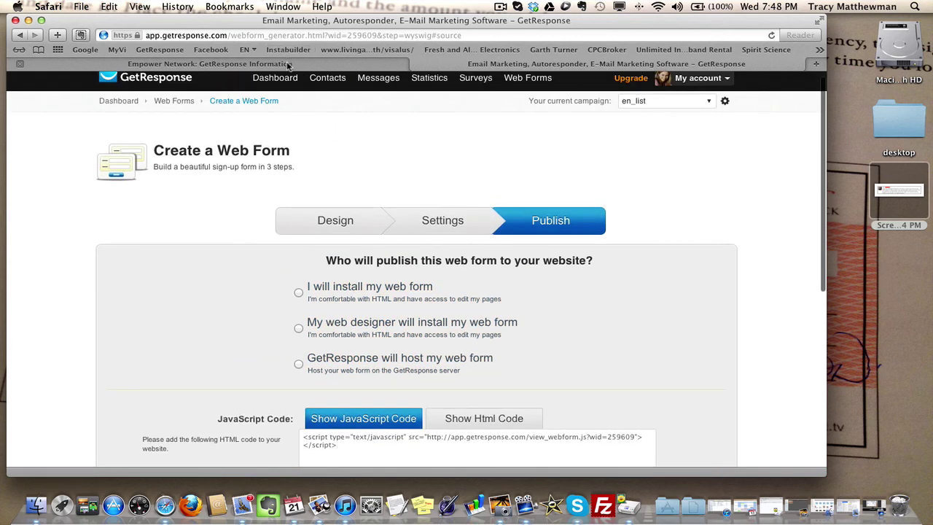
click(291, 64)
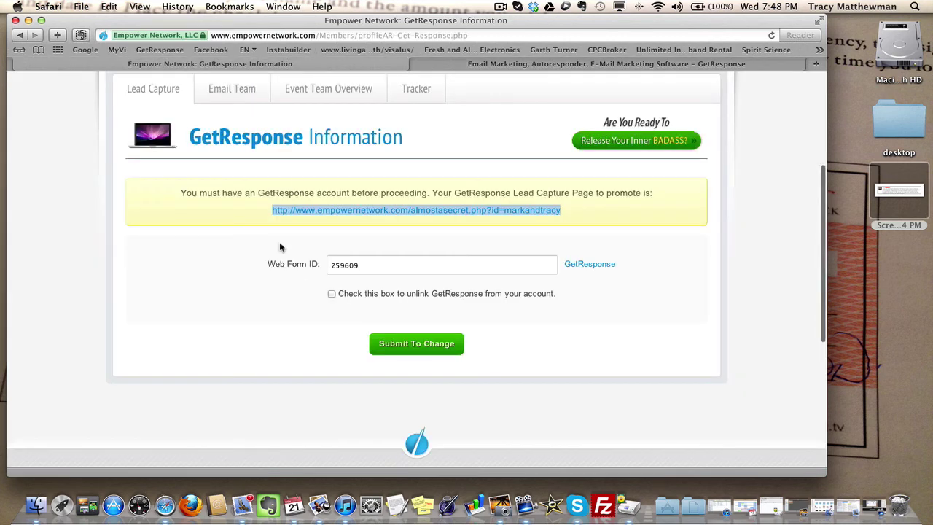
click(500, 66)
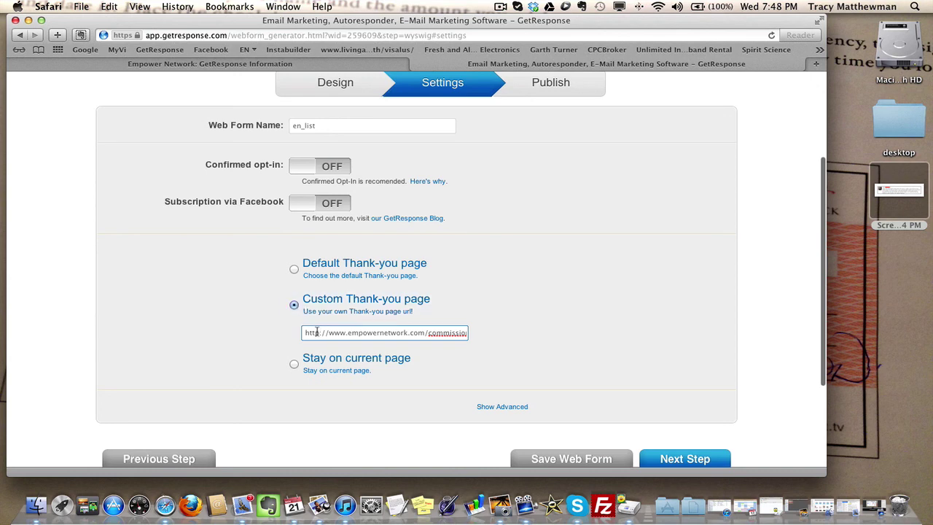
scroll(642, 356, up, 4)
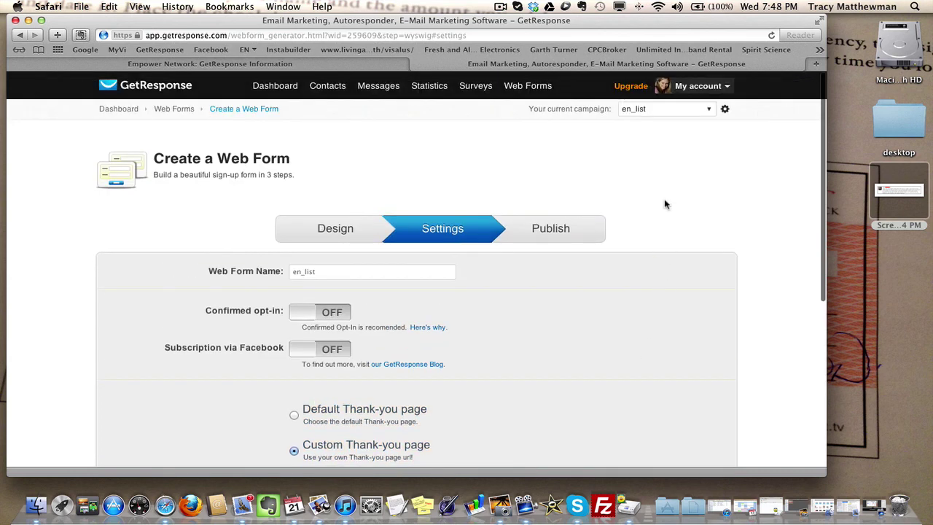